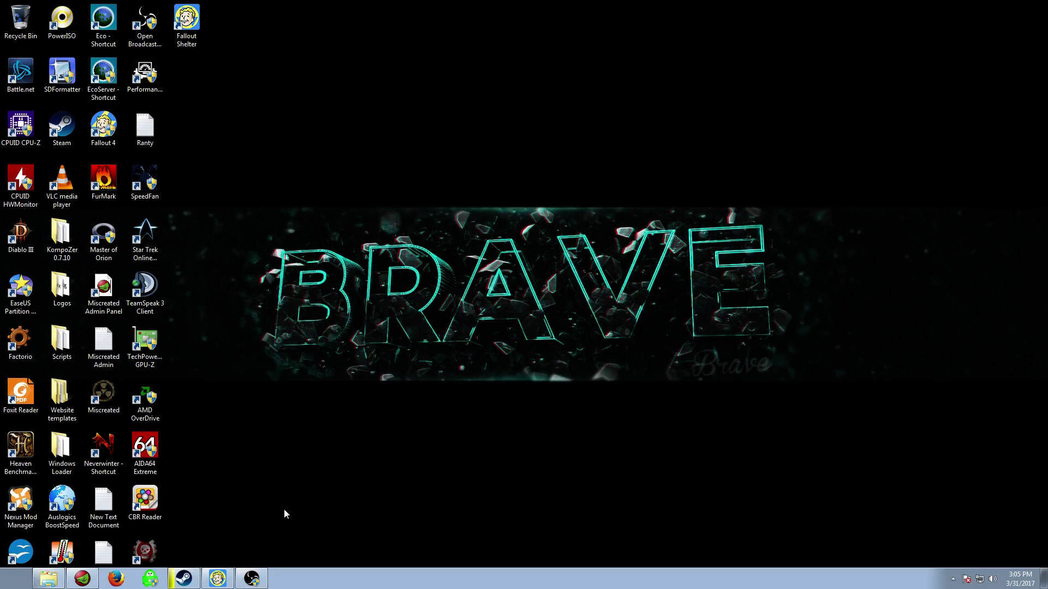
# - Restore the Steam window from the taskbar to show the Fallout Shelter library page
pyautogui.click(181, 583)
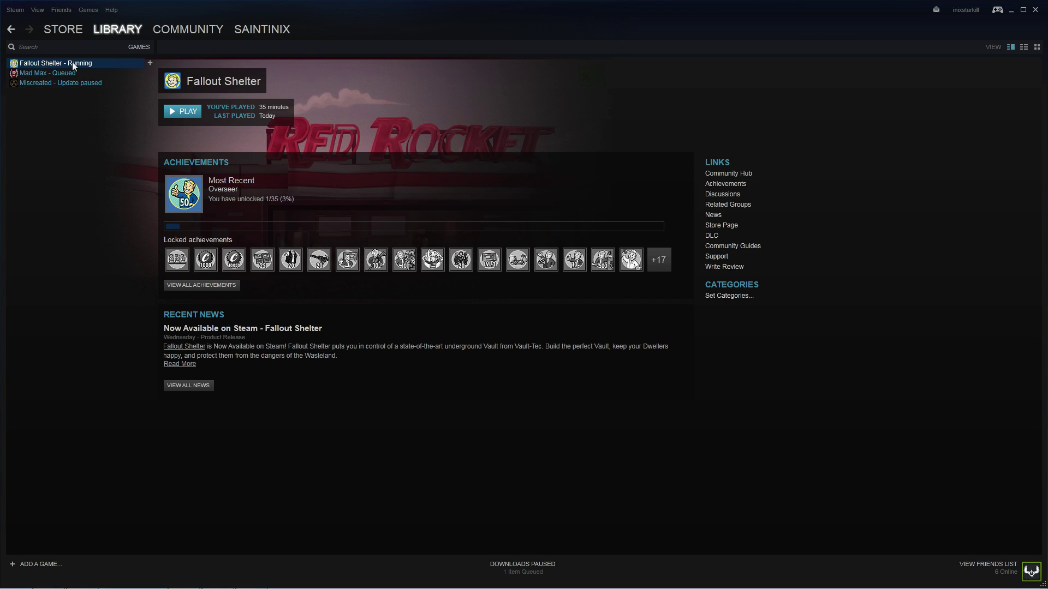
# - Switch to Fallout Shelter and load the Vault 999 save from 2017/03/31 14:50
pyautogui.click(1011, 11)
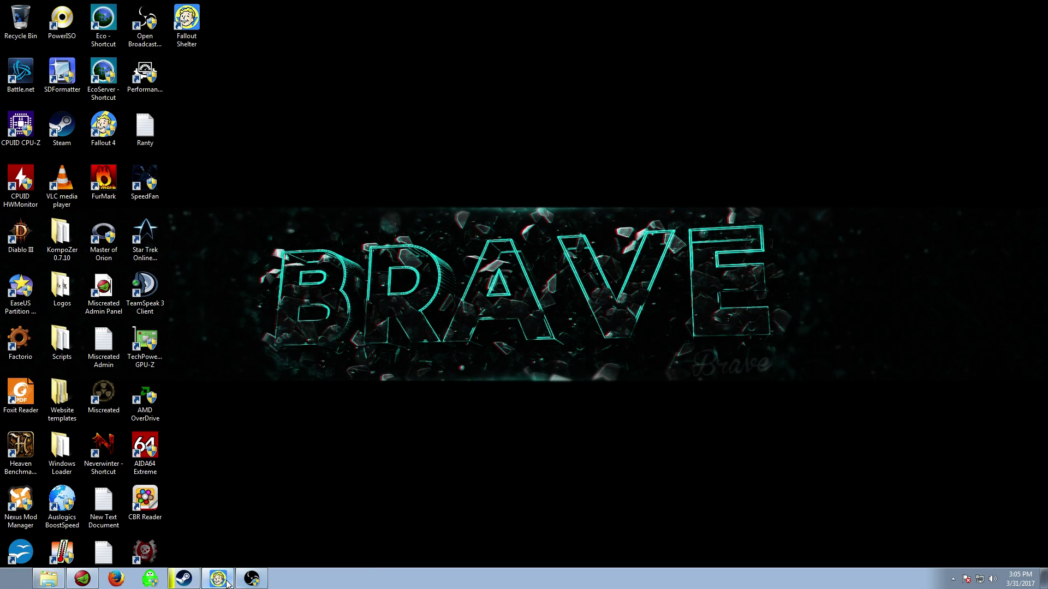
pyautogui.click(218, 579)
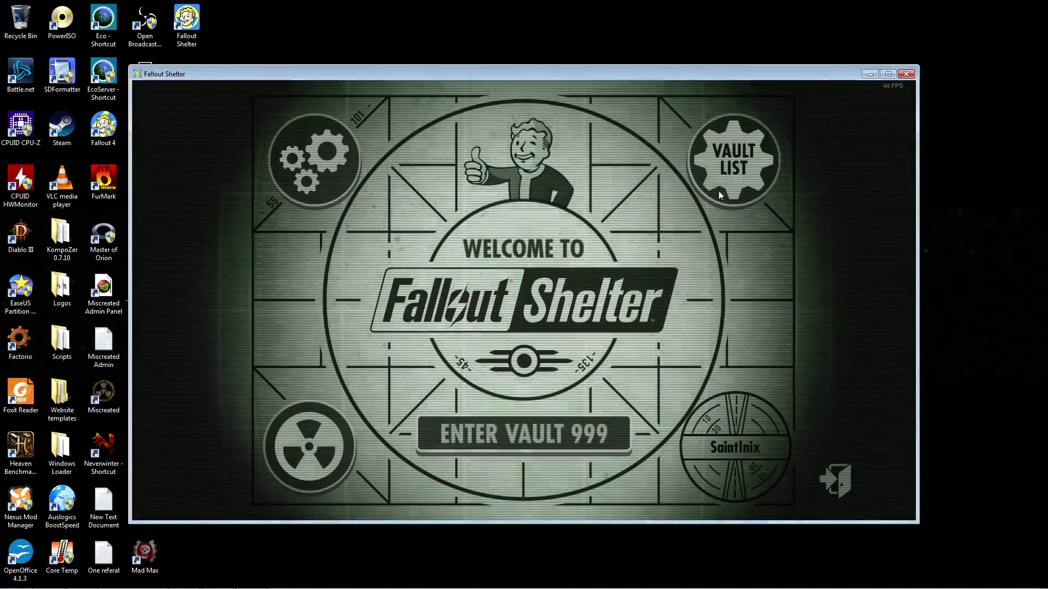
pyautogui.click(724, 172)
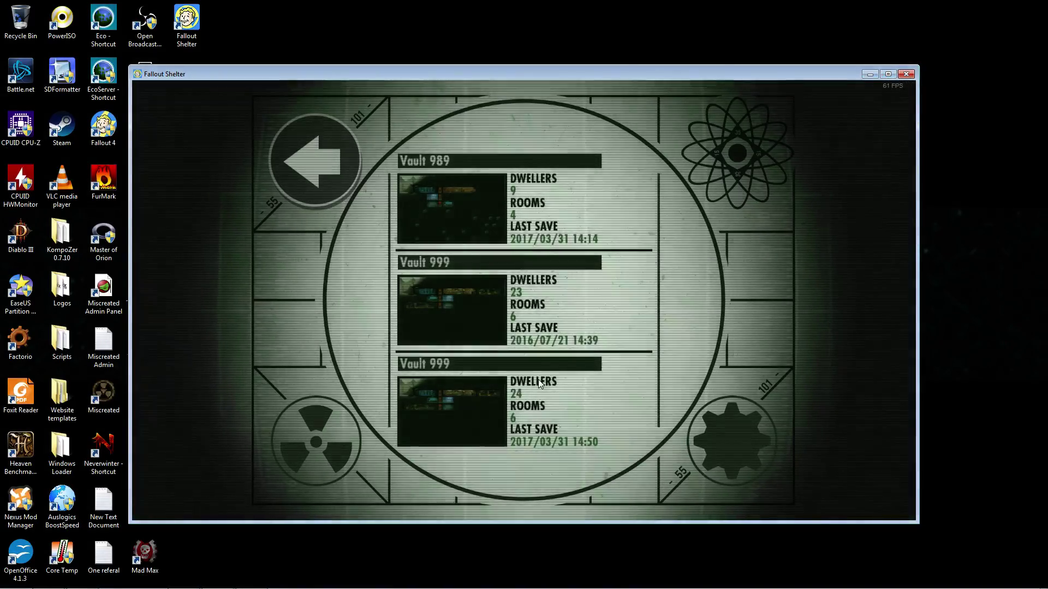
pyautogui.click(472, 402)
pyautogui.click(716, 423)
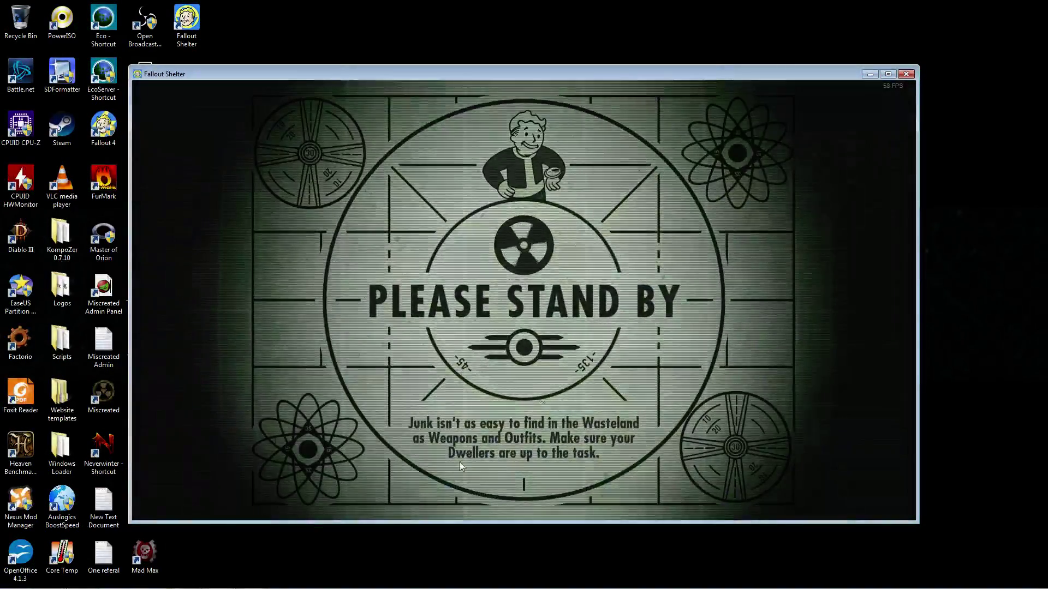
pyautogui.moveTo(63, 584)
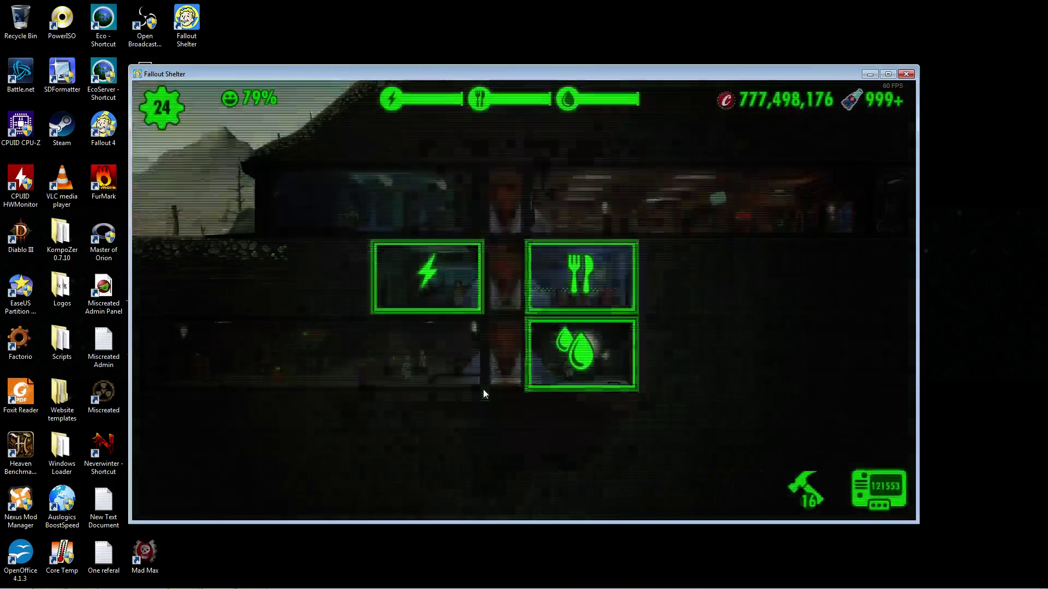
# - Collect the water room's output, then use Save & Exit from the game settings
pyautogui.click(581, 366)
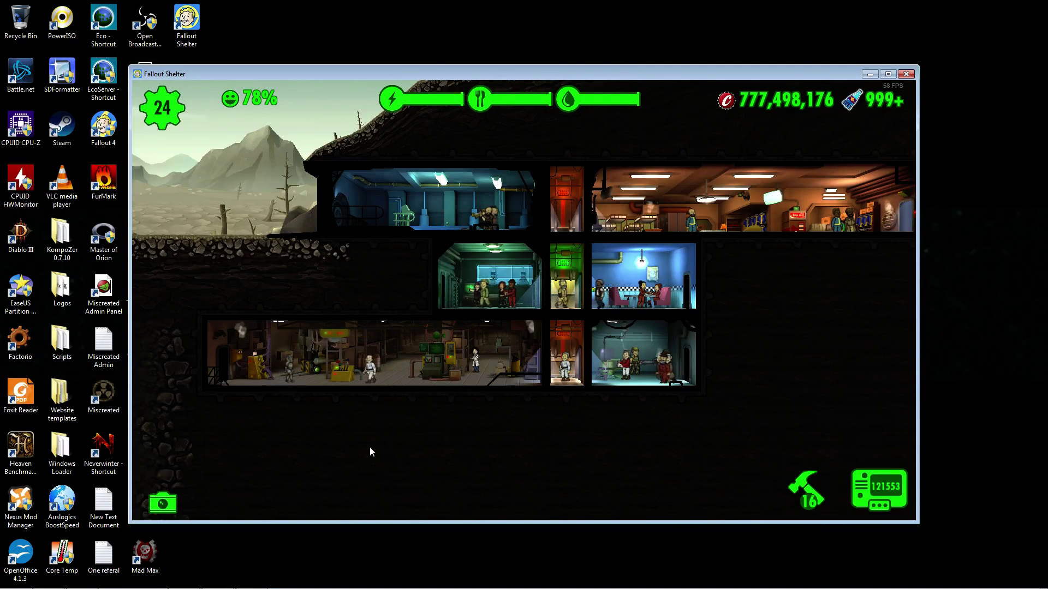
pyautogui.click(162, 102)
pyautogui.press('Escape')
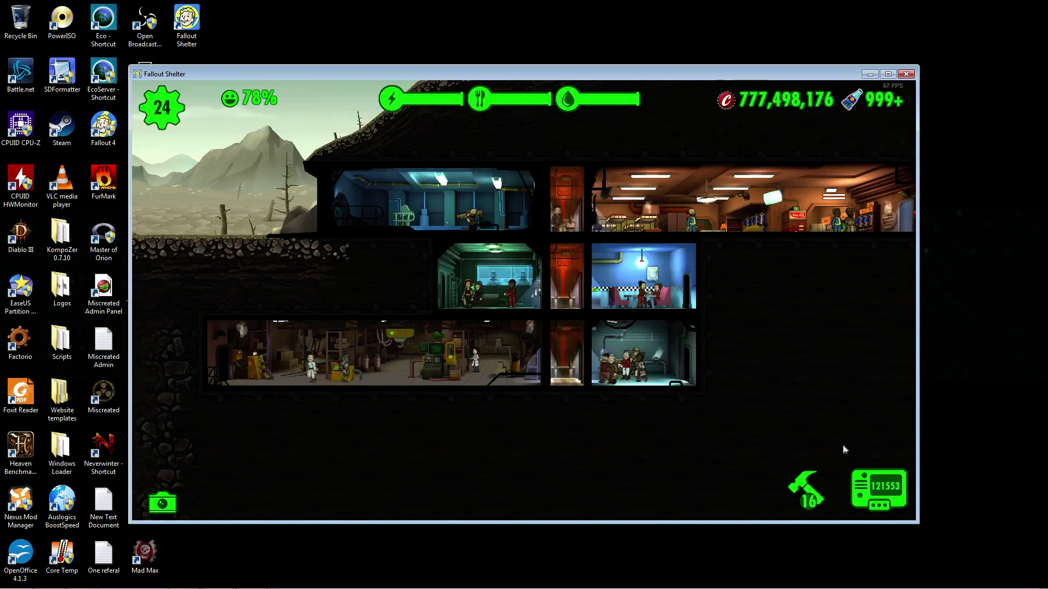
pyautogui.press('Escape')
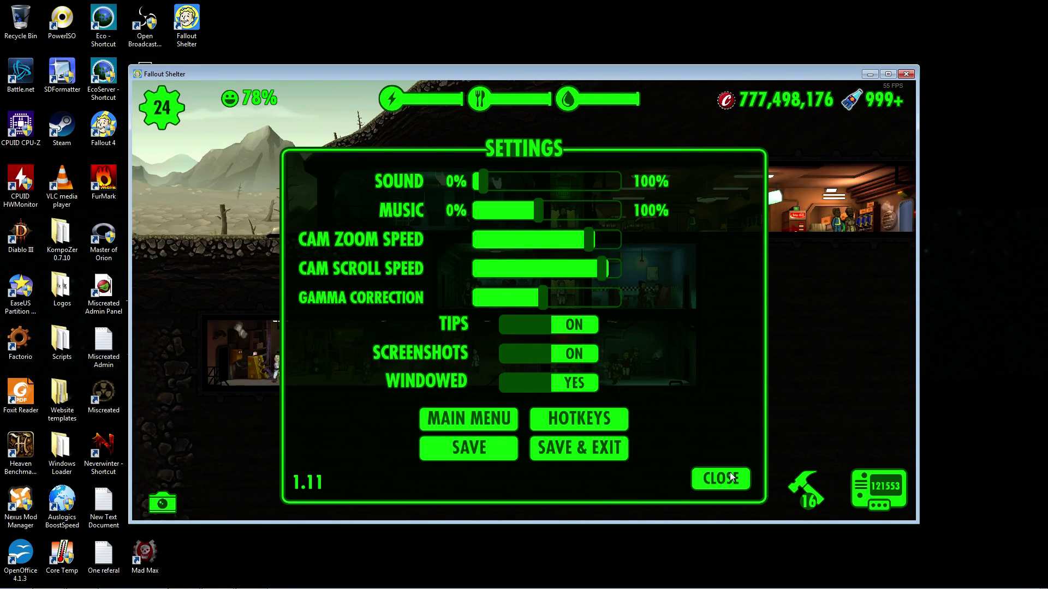
pyautogui.click(594, 452)
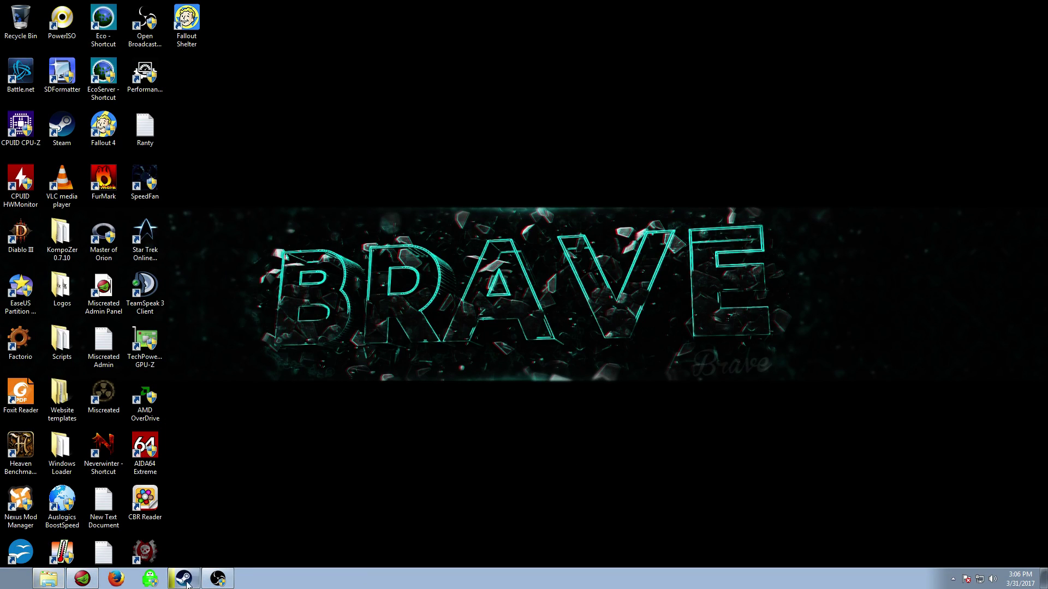
# - Open Local Disk (C:) and turn on 'Show hidden files, folders, and drives' in Folder Options
pyautogui.click(49, 579)
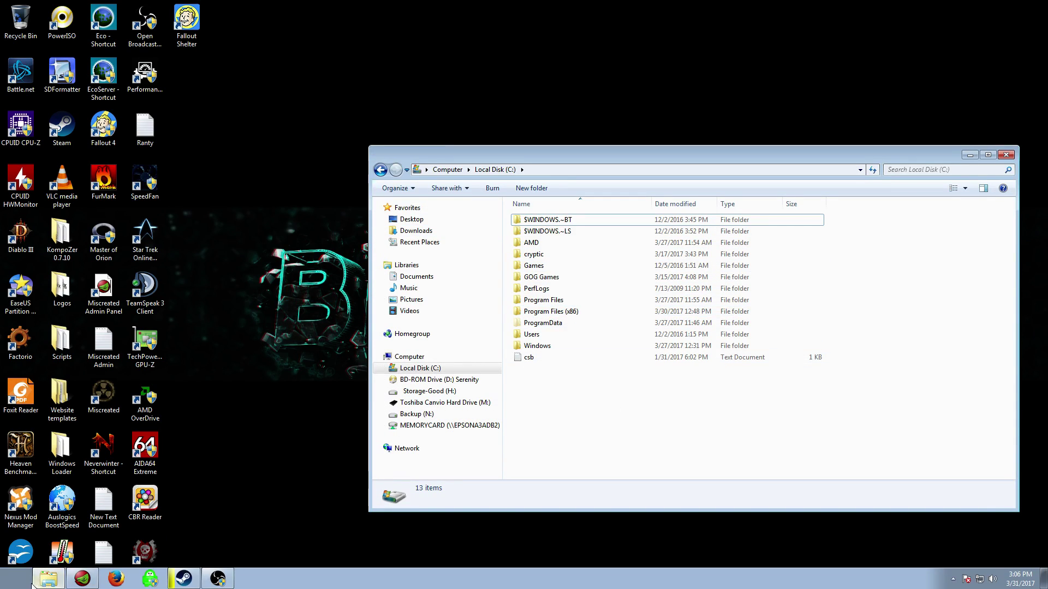
pyautogui.click(19, 581)
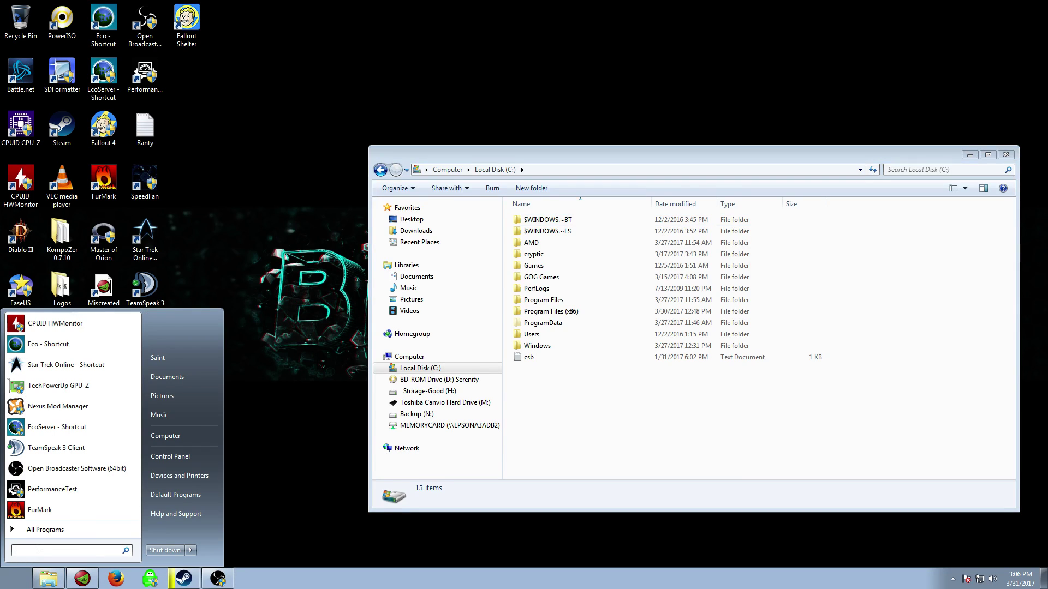
pyautogui.write('hidden')
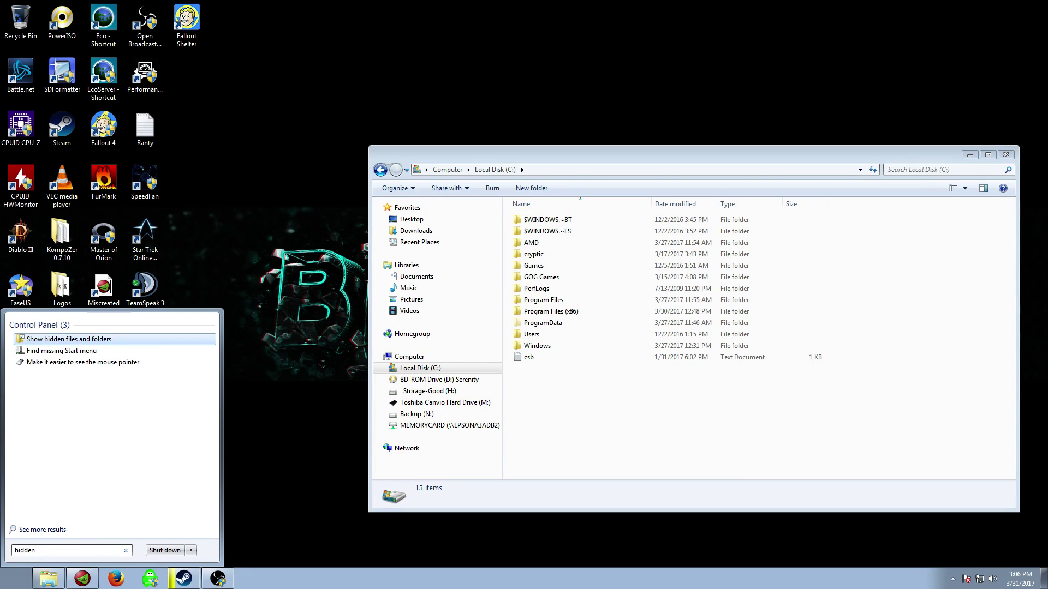
pyautogui.click(76, 339)
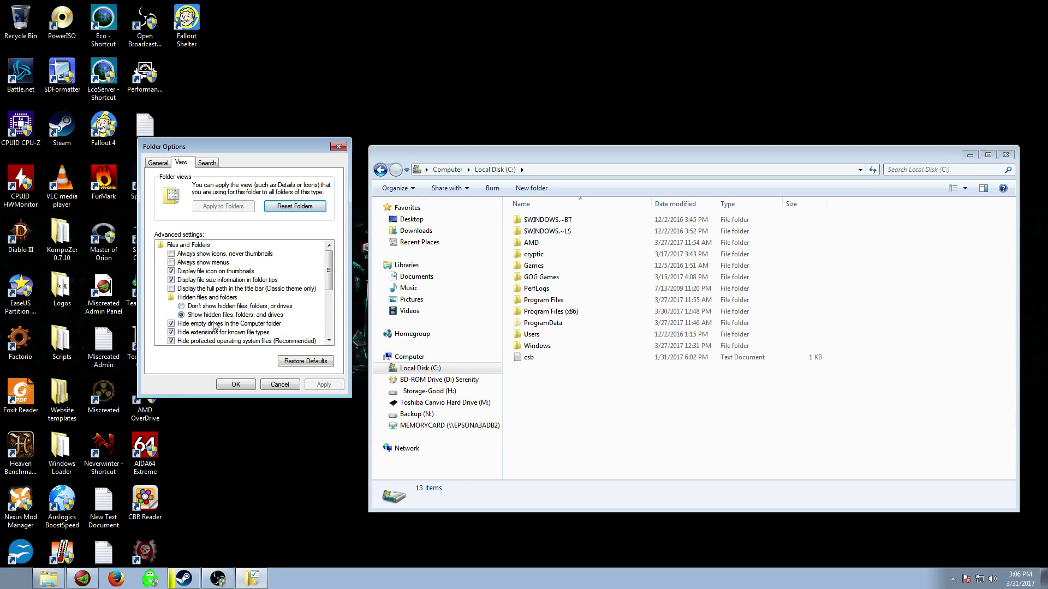
pyautogui.click(220, 316)
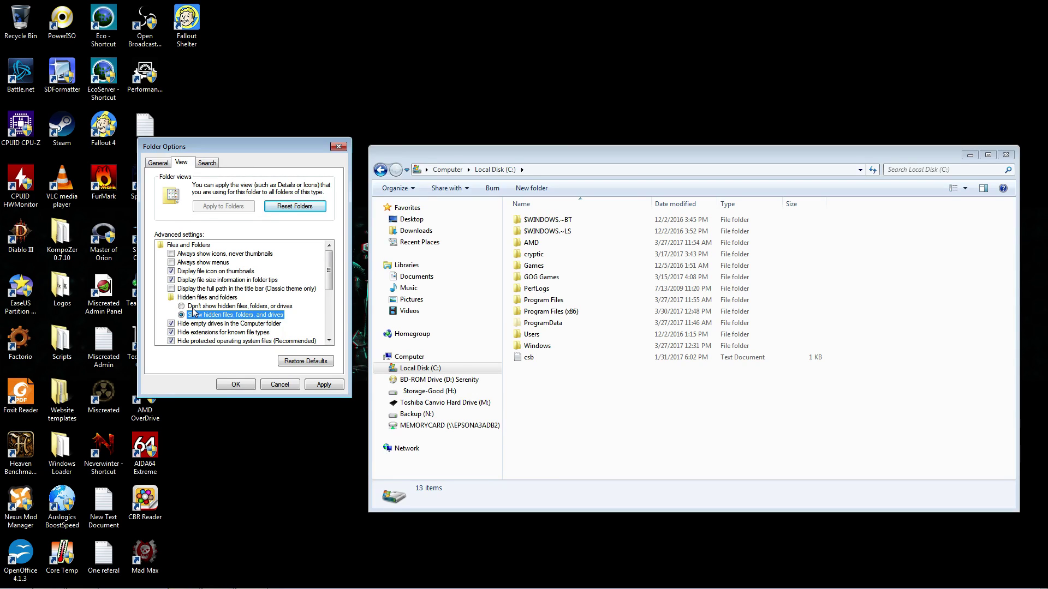
pyautogui.click(184, 306)
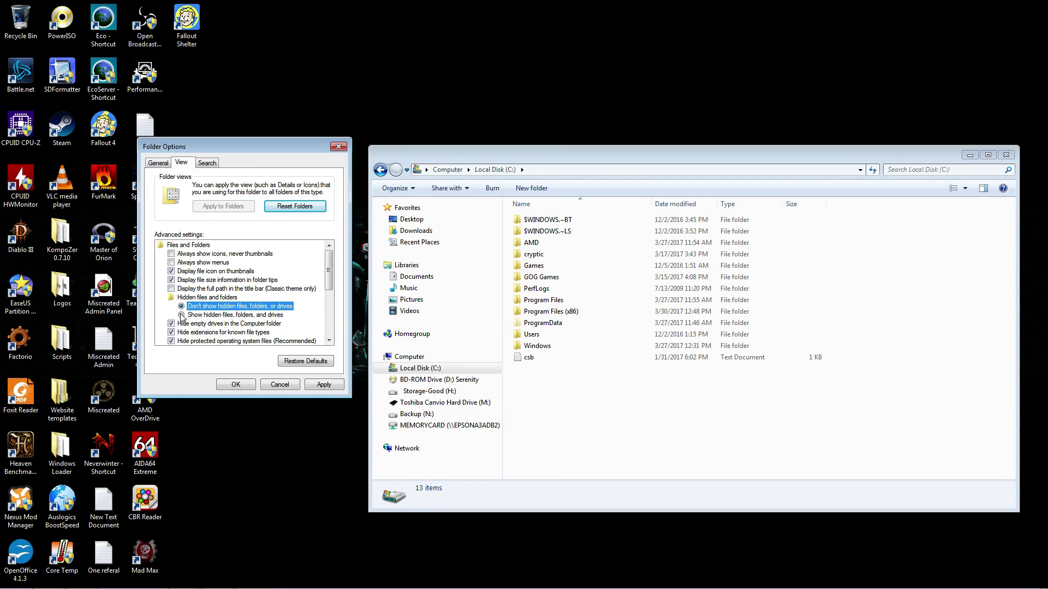
pyautogui.click(183, 315)
pyautogui.click(322, 387)
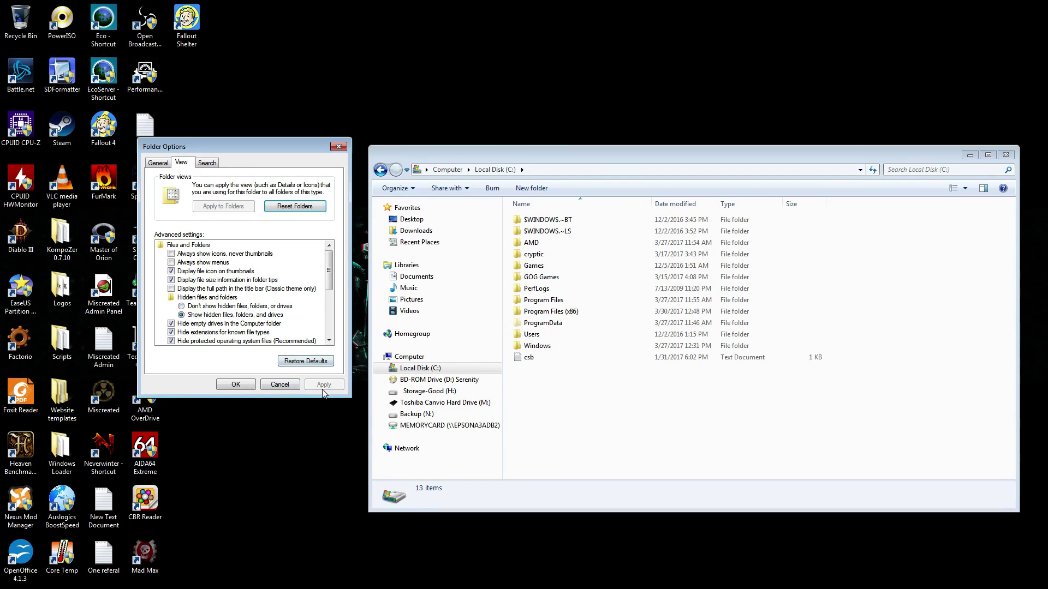
pyautogui.click(244, 387)
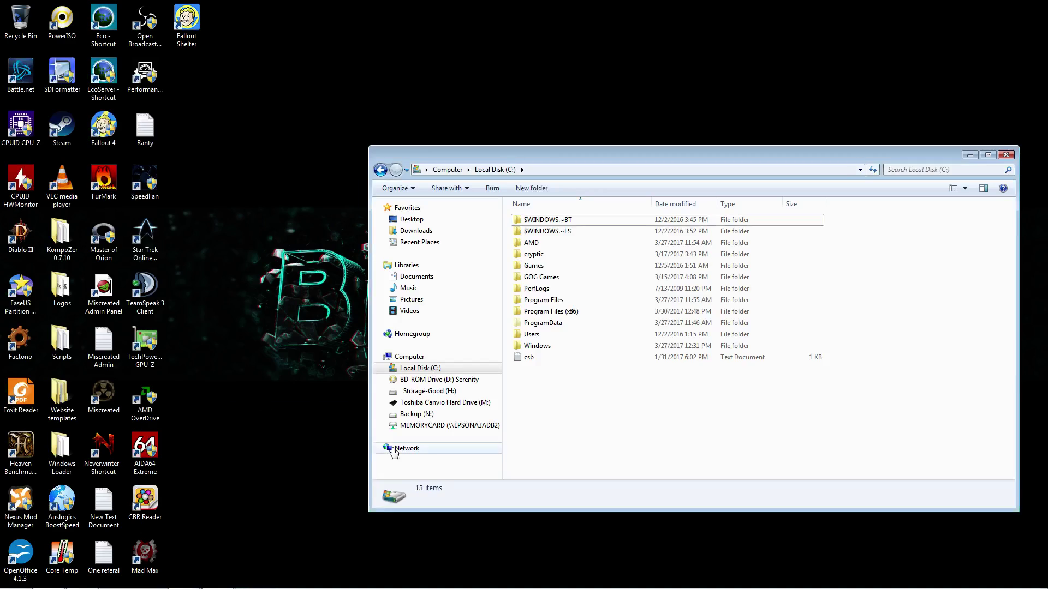
# - Browse through Users, the user profile, AppData and Local into the FalloutShelter folder
pyautogui.doubleClick(556, 335)
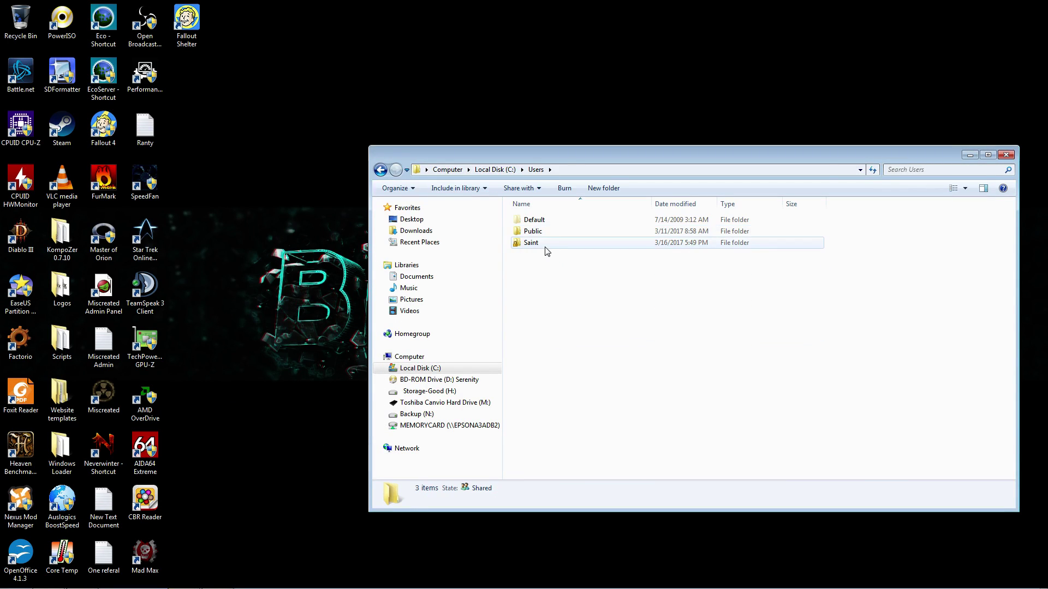
pyautogui.doubleClick(545, 246)
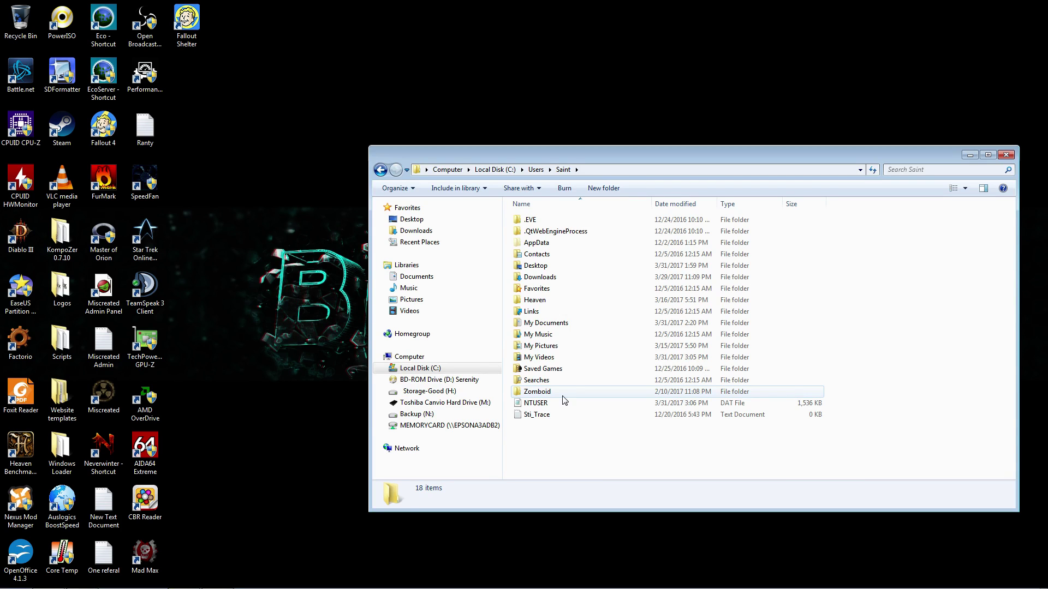
pyautogui.doubleClick(554, 244)
pyautogui.doubleClick(549, 220)
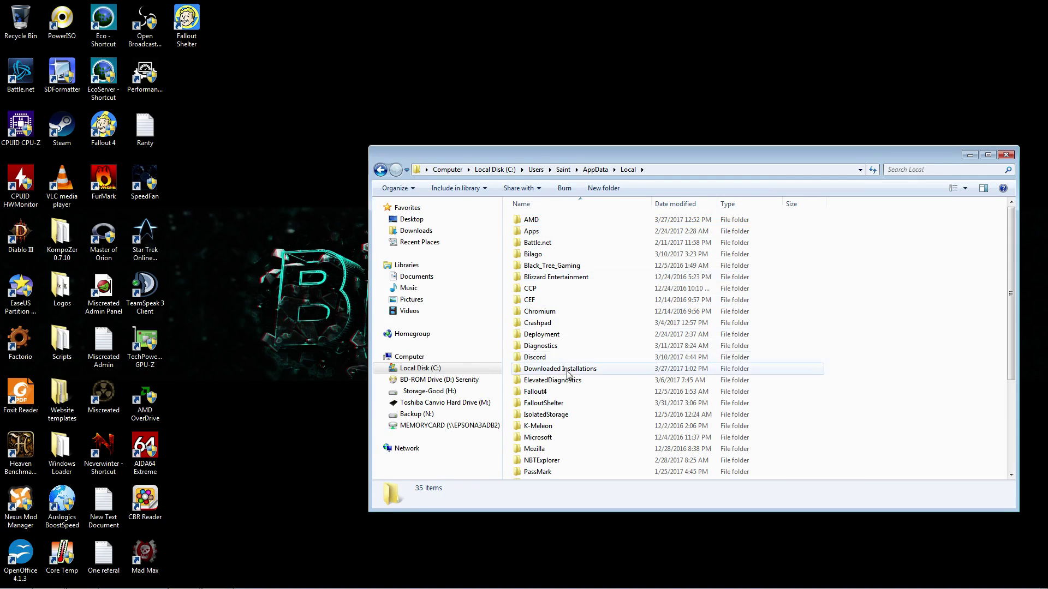
pyautogui.doubleClick(570, 404)
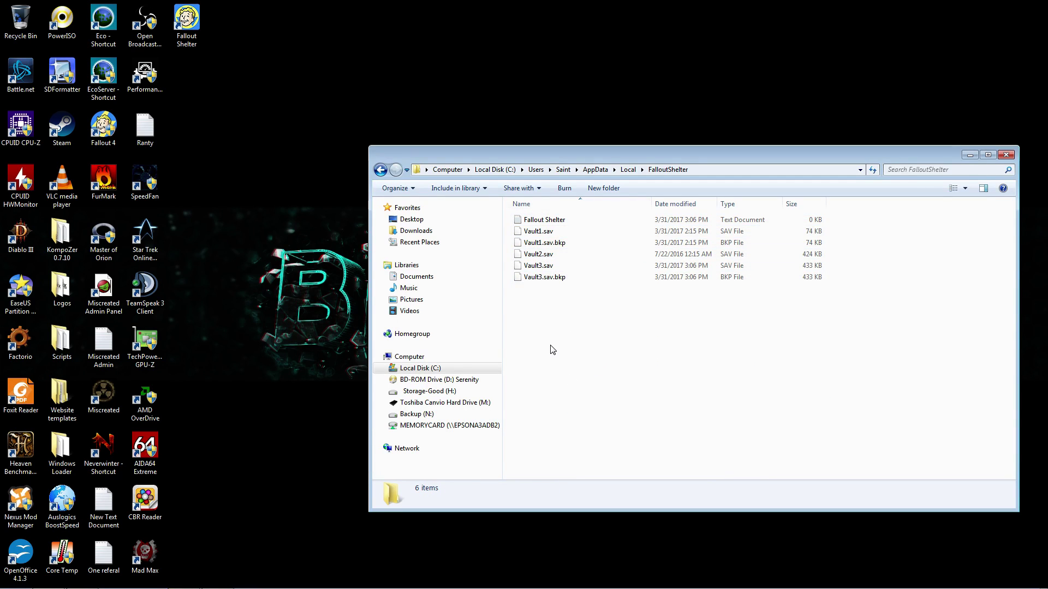
# - Check the FalloutShelter folder's right-click menu for a paste option, then dismiss it
pyautogui.rightClick(550, 330)
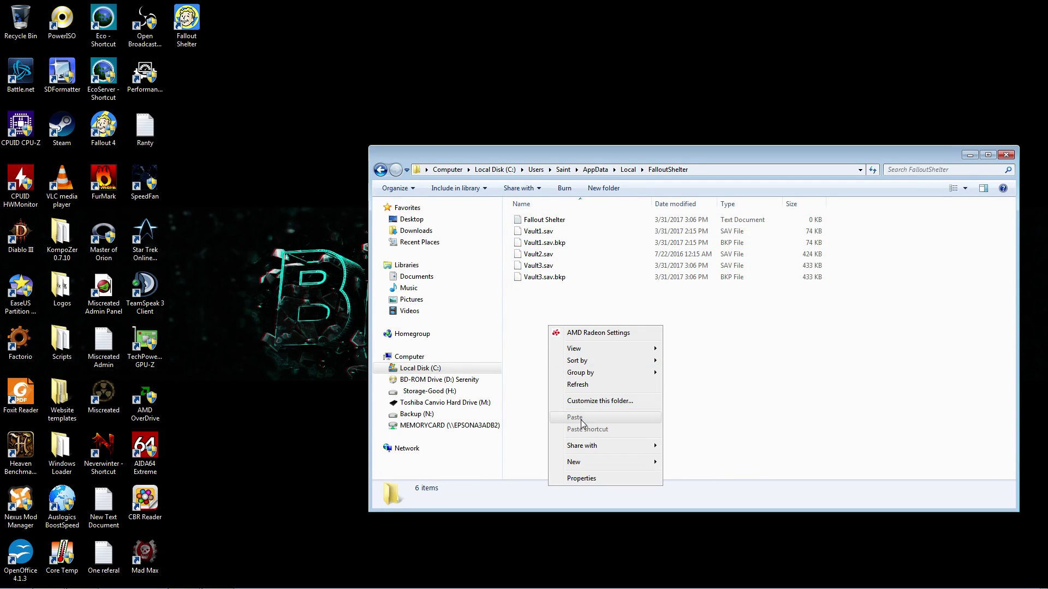
pyautogui.click(525, 367)
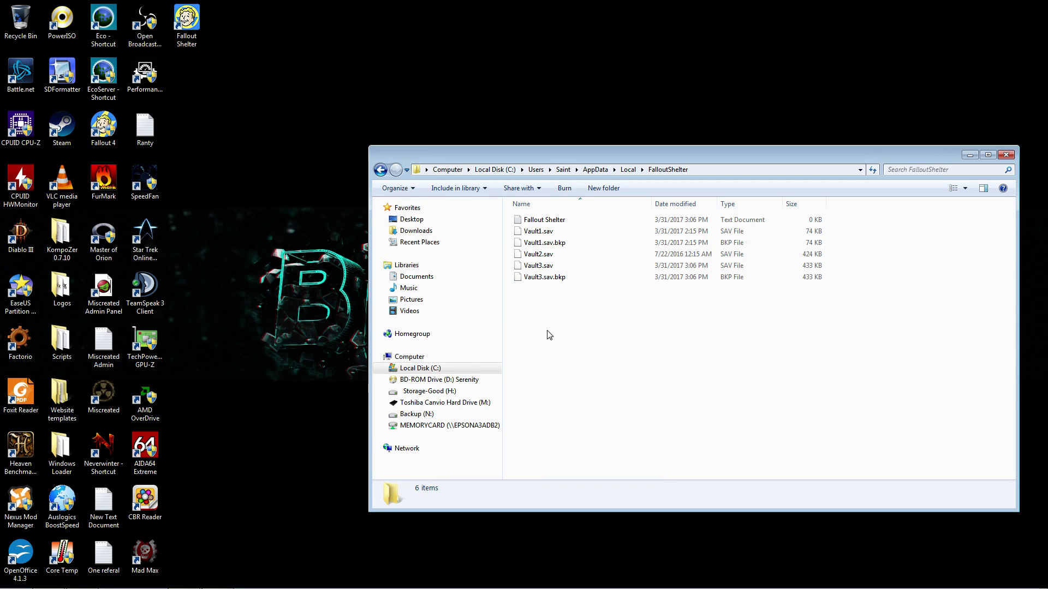
pyautogui.rightClick(549, 334)
pyautogui.click(538, 314)
# - Start renaming the Vault3.sav.bkp backup file
pyautogui.click(538, 281)
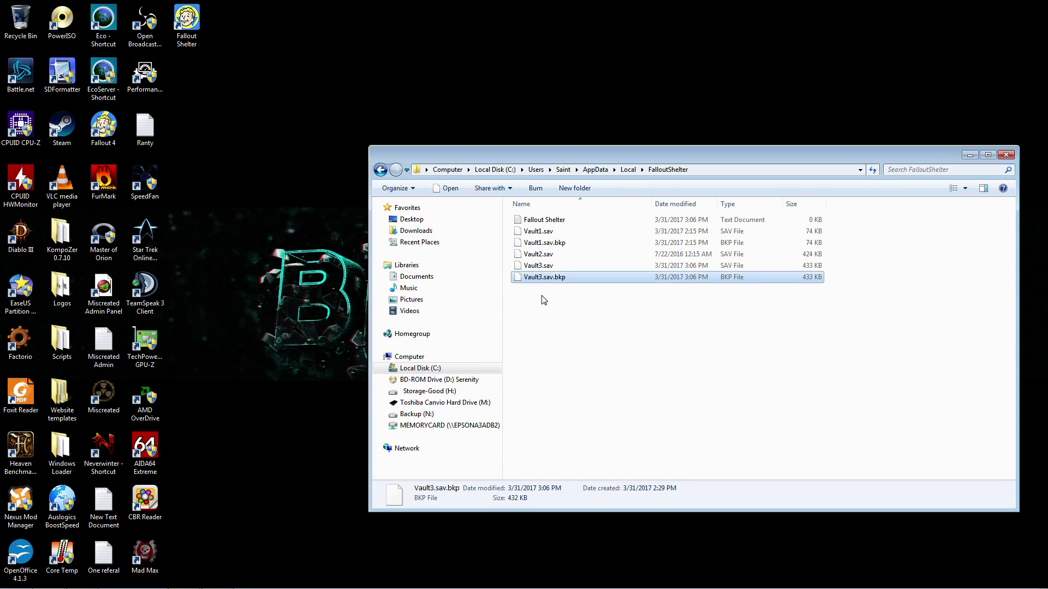
pyautogui.click(539, 279)
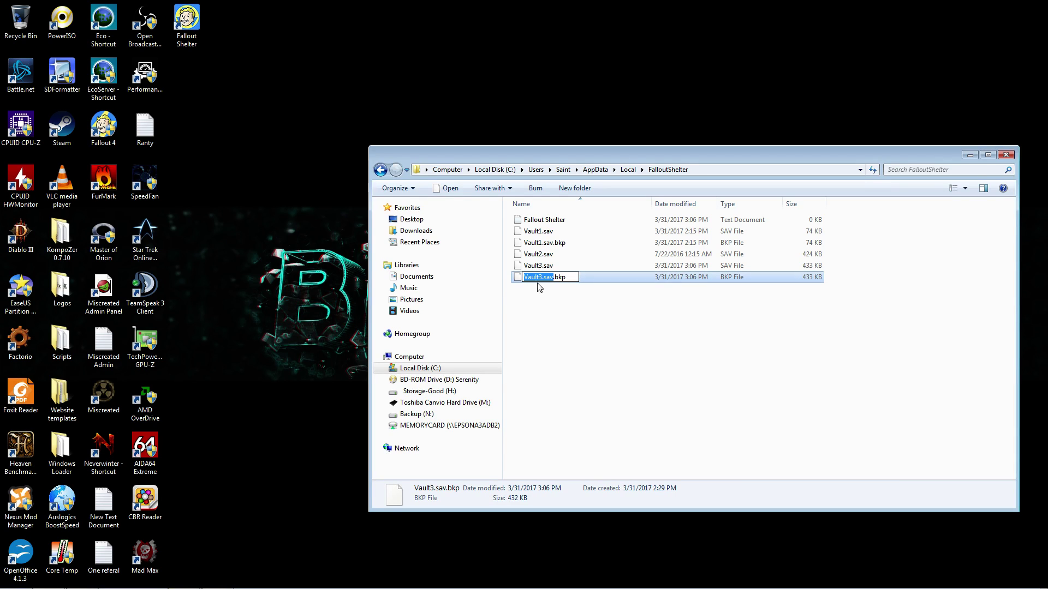
pyautogui.click(540, 278)
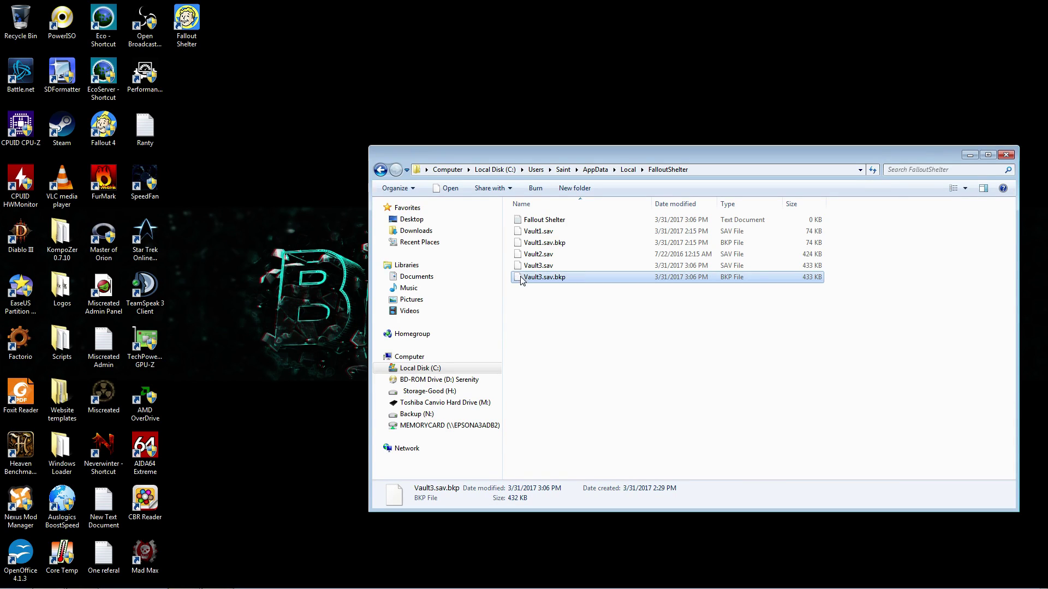
pyautogui.rightClick(525, 278)
pyautogui.click(543, 459)
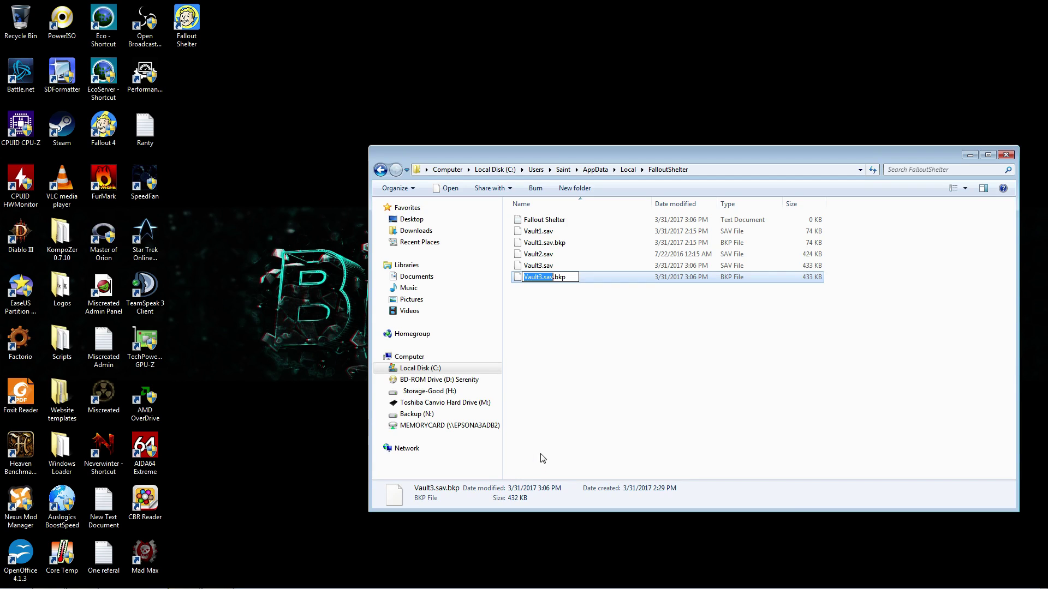
# - Confirm the save file's name as Vault3.sav and close the FalloutShelter window
pyautogui.click(540, 266)
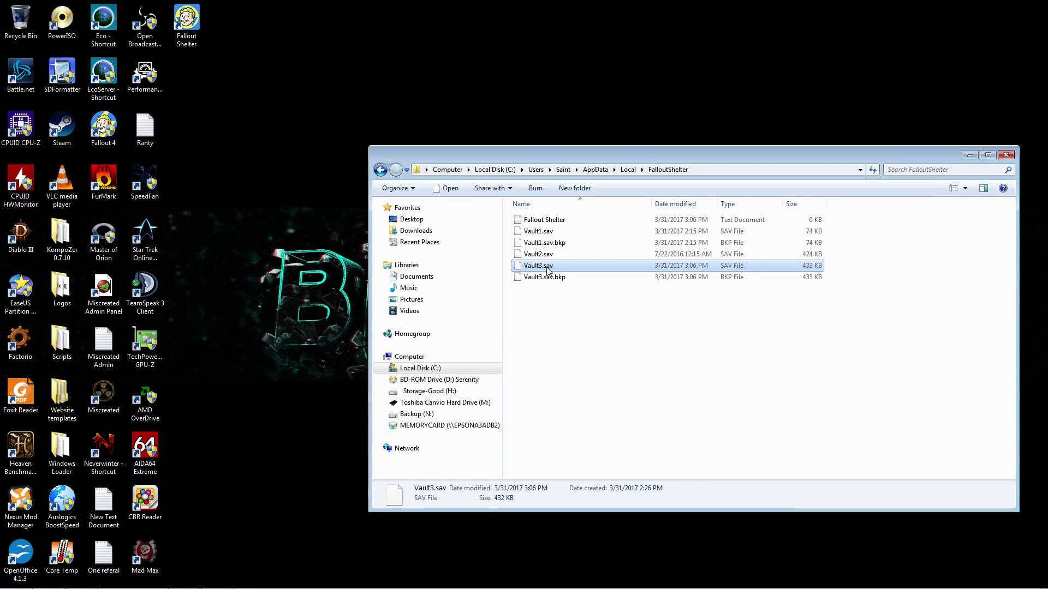
pyautogui.rightClick(539, 264)
pyautogui.click(583, 446)
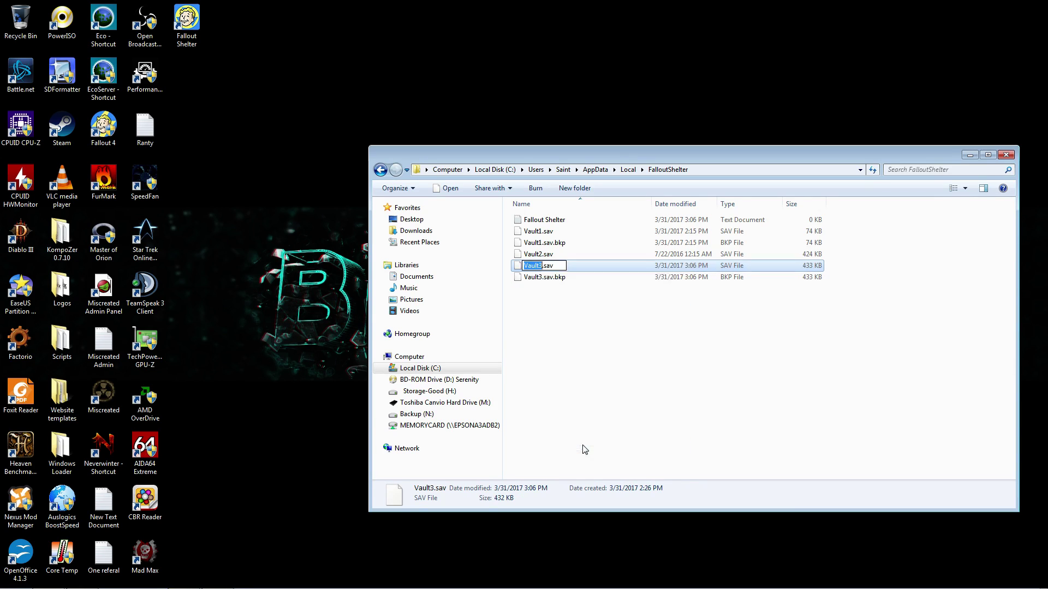
pyautogui.click(541, 266)
pyautogui.click(541, 364)
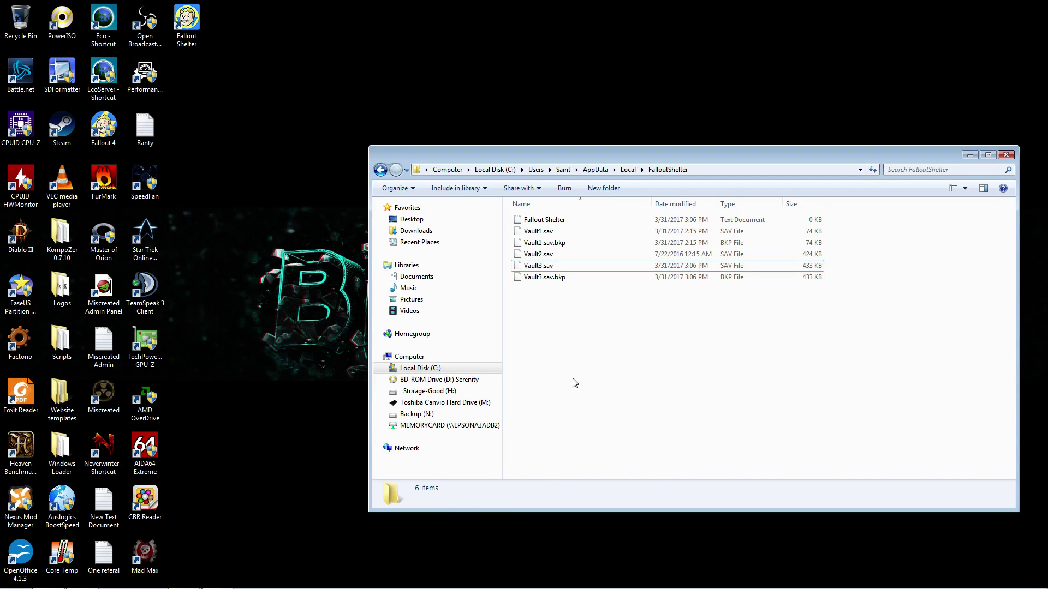
pyautogui.click(1006, 155)
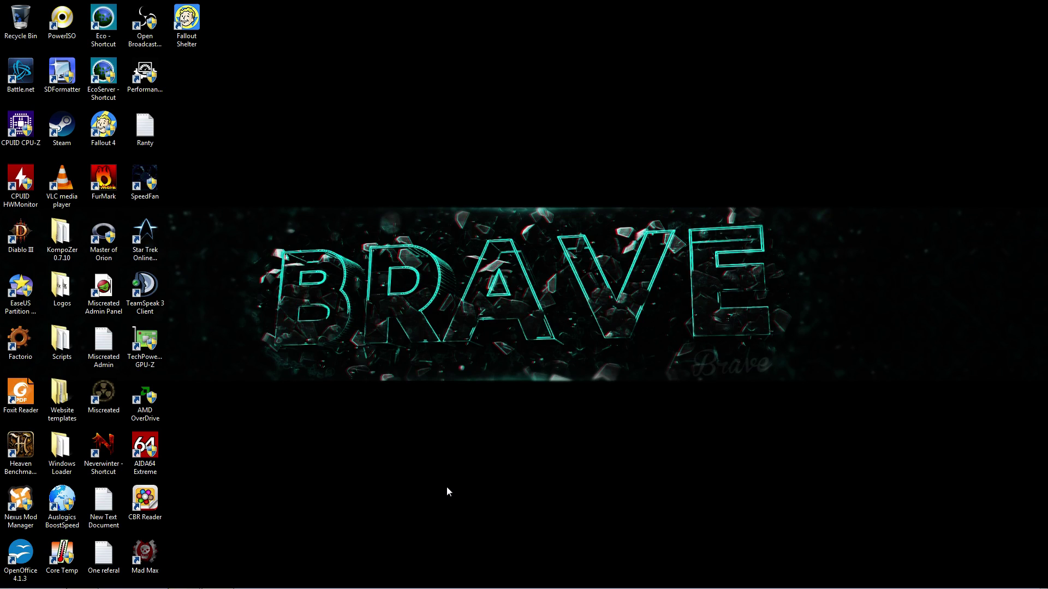
pyautogui.moveTo(320, 588)
pyautogui.moveTo(257, 581)
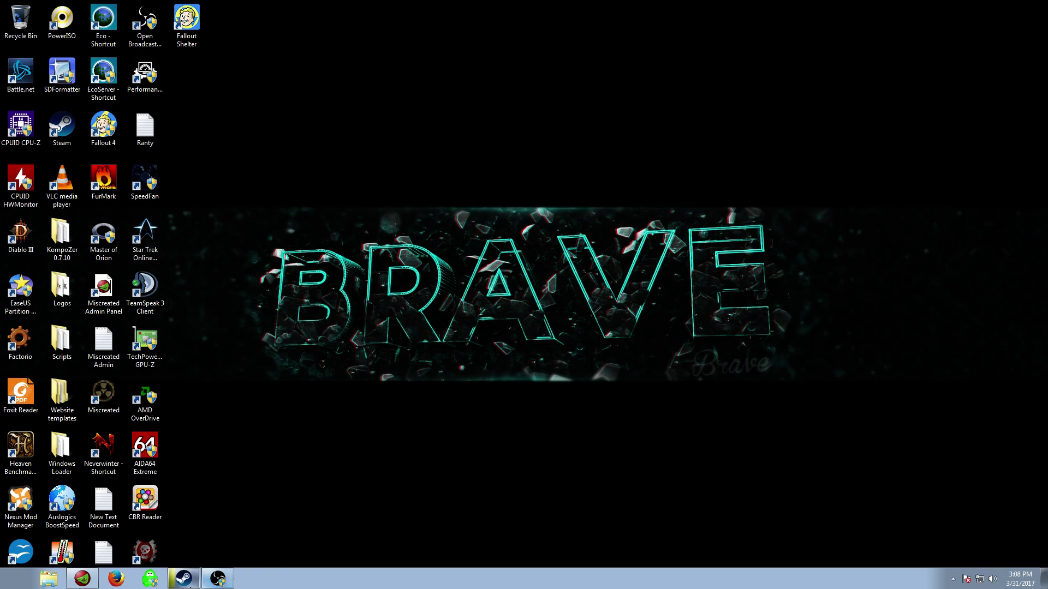
pyautogui.click(82, 578)
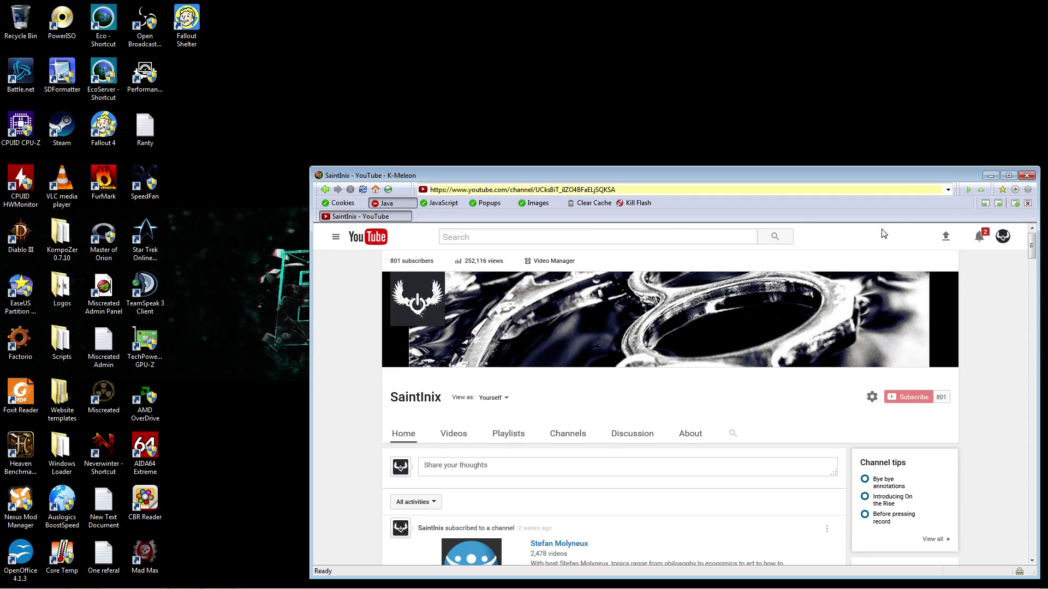
pyautogui.click(990, 176)
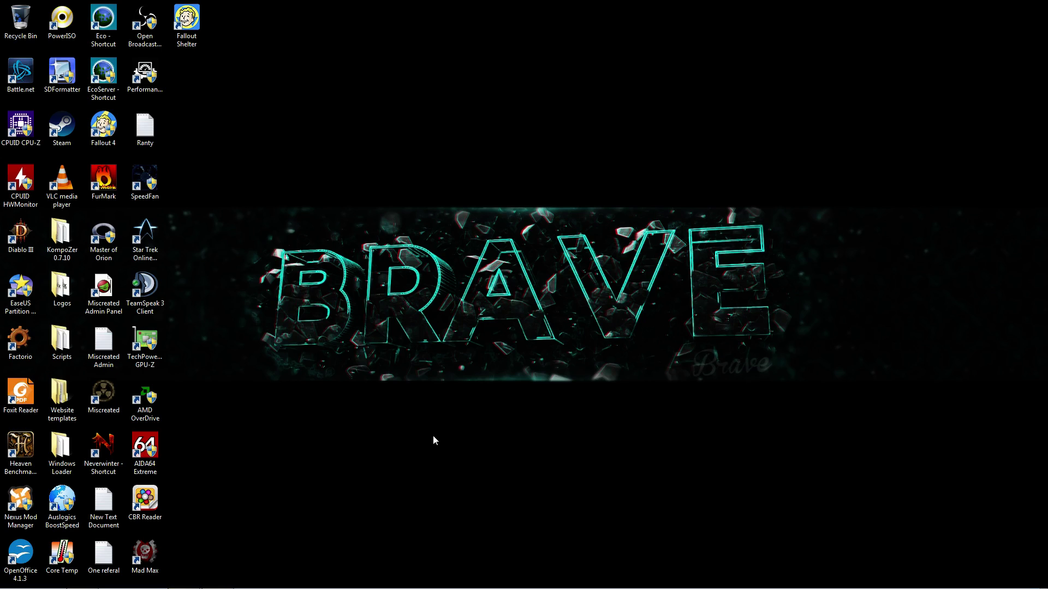
pyautogui.moveTo(274, 587)
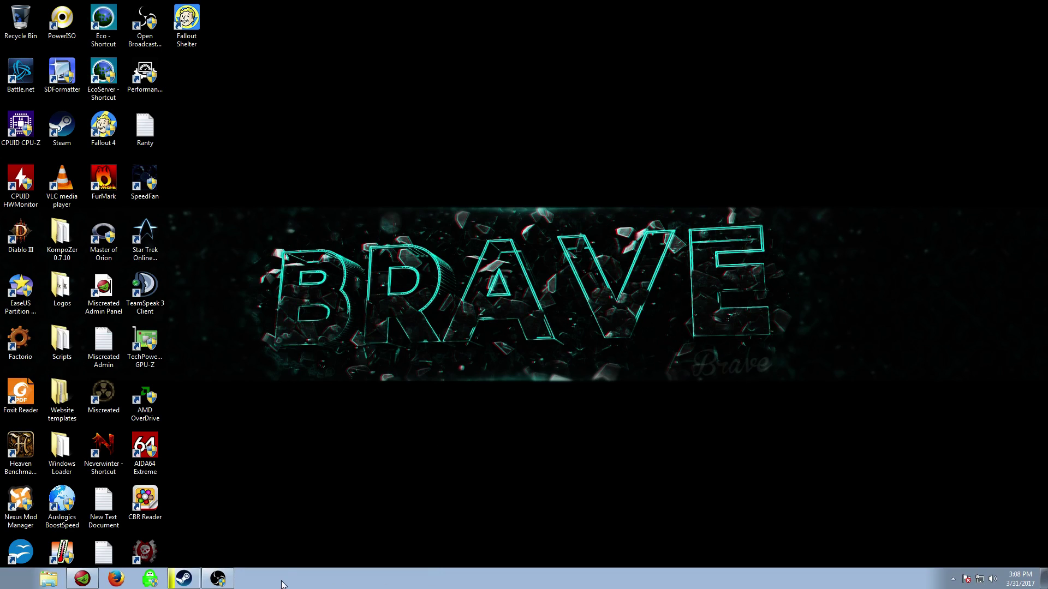